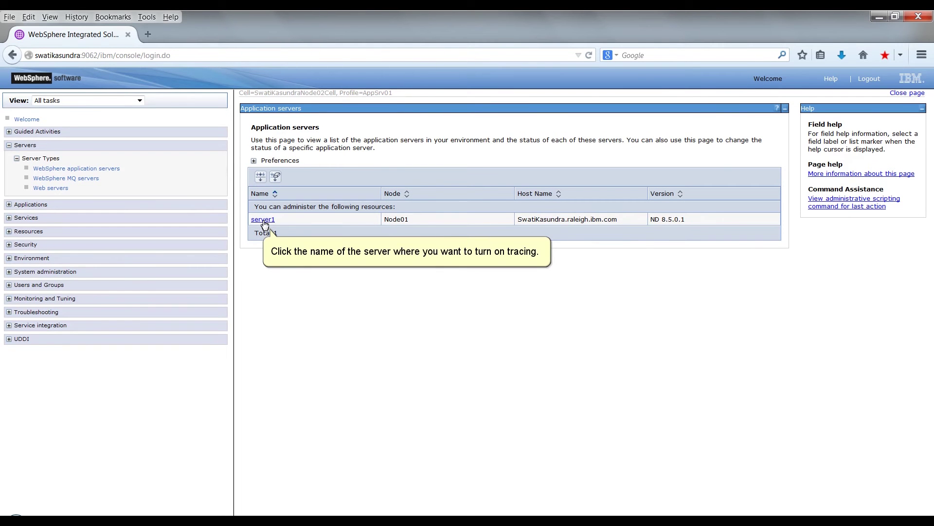
Set server1's configured log detail level to *=info:ORBRas=all and save the change to the master configuration.
left_click(264, 220)
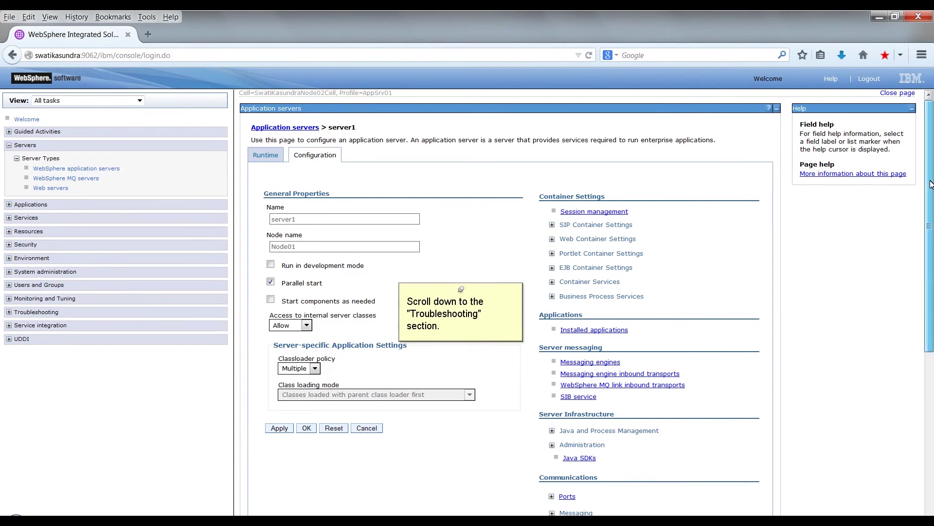
left_click_drag(931, 184, 931, 373)
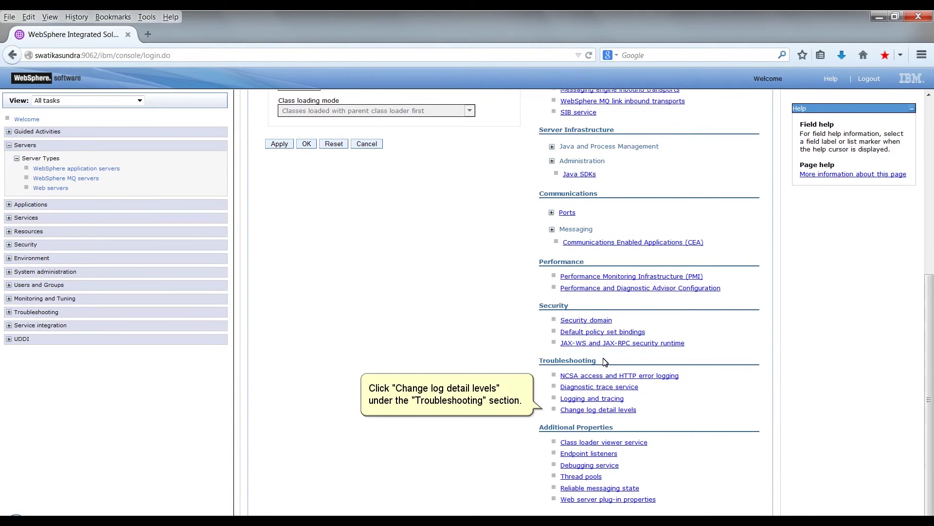
left_click(592, 412)
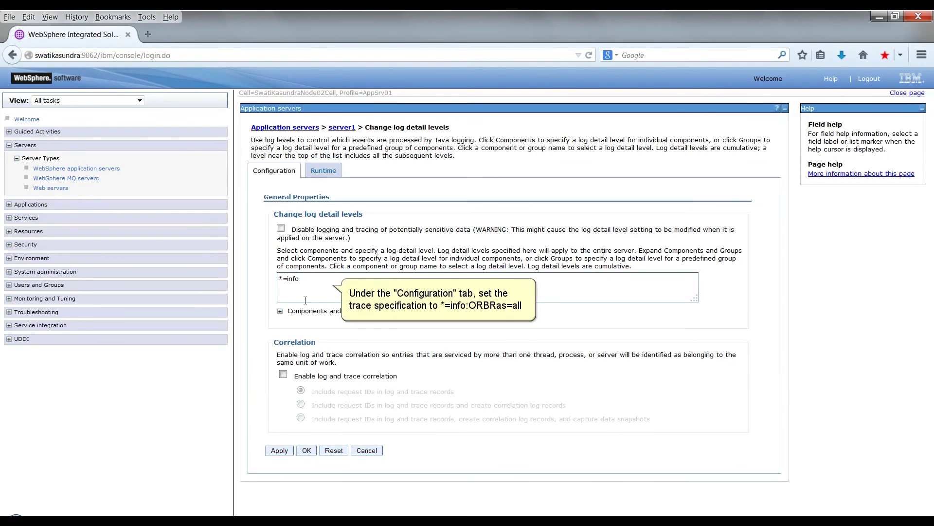
triple_click(282, 281)
type("*=info:ORBRas=all")
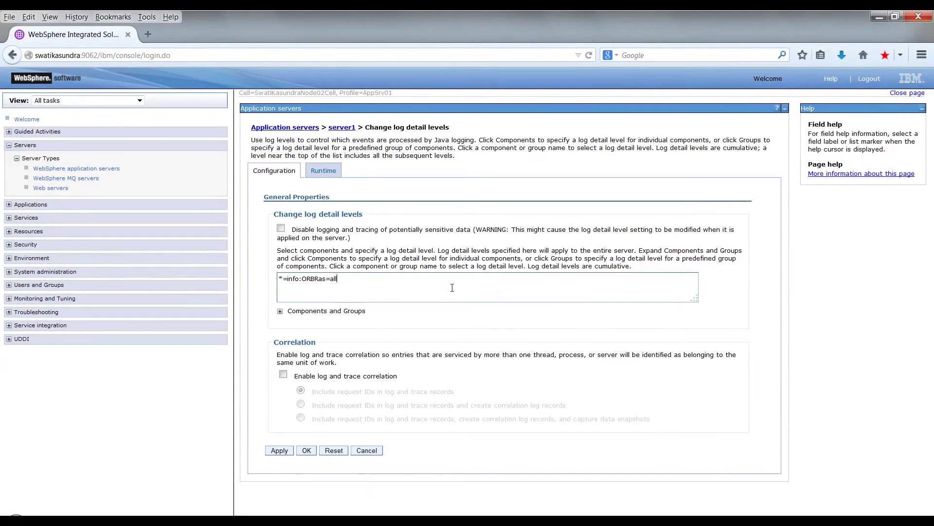
left_click(306, 451)
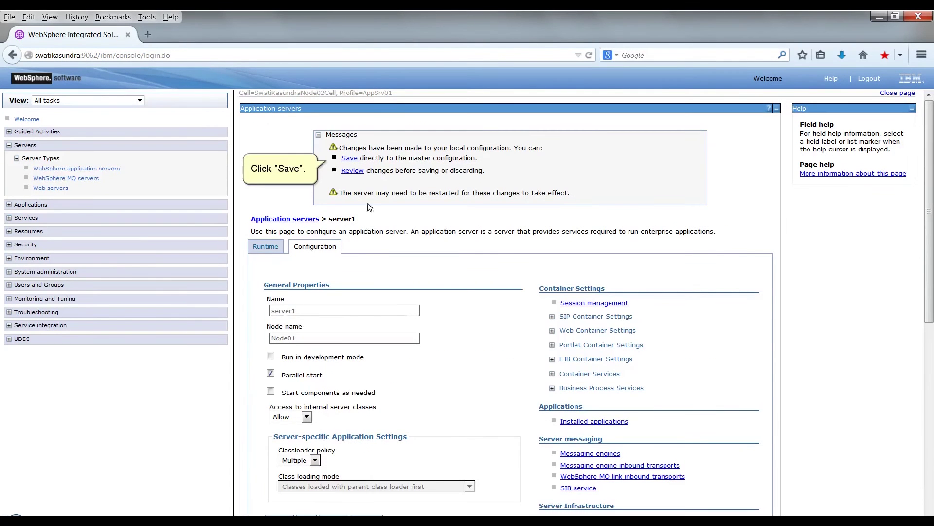
left_click(351, 159)
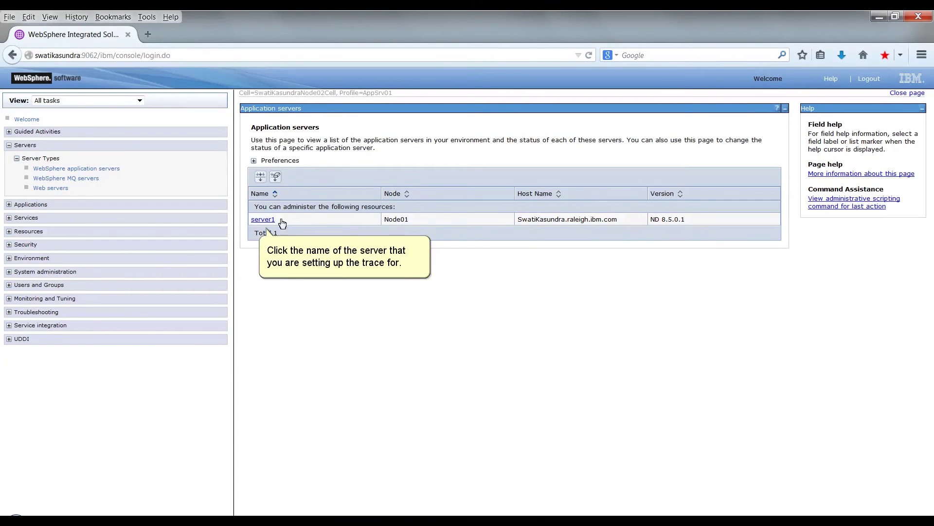
Set server1's diagnostic trace file output to a maximum size of 50 MB and 10 historical files, and save to the master configuration.
left_click(263, 221)
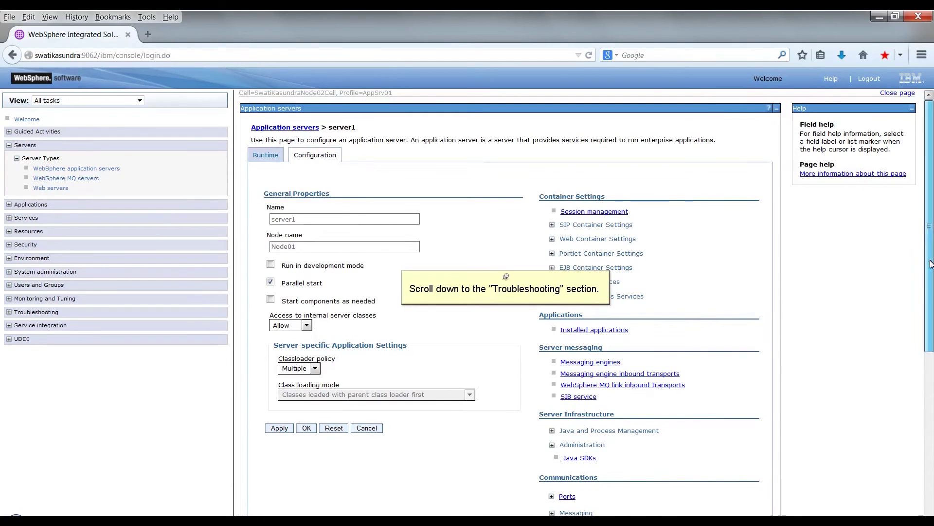
left_click_drag(930, 264, 931, 409)
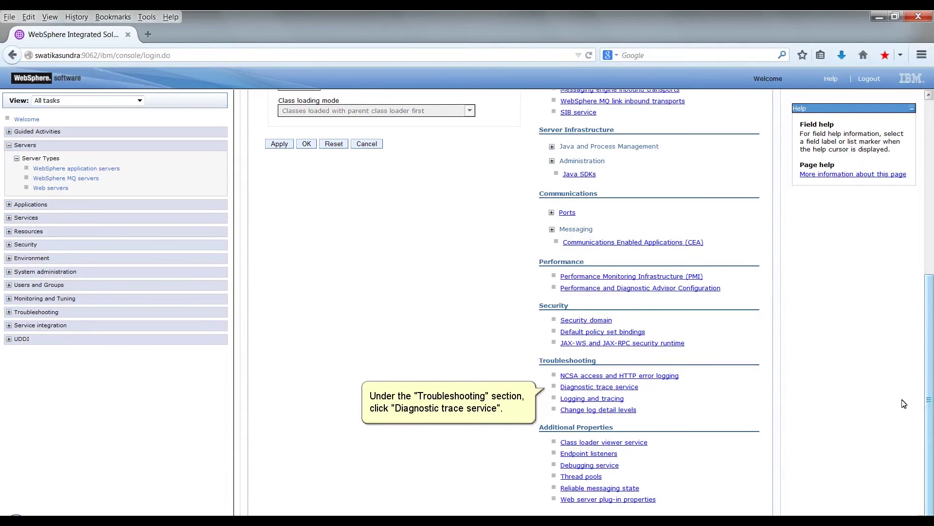
left_click(598, 391)
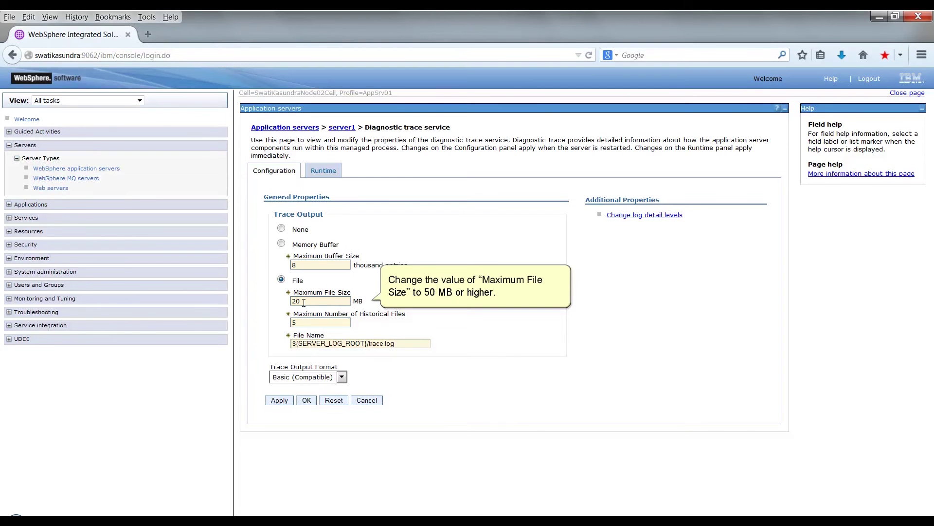
left_click_drag(302, 300, 292, 300)
type("50")
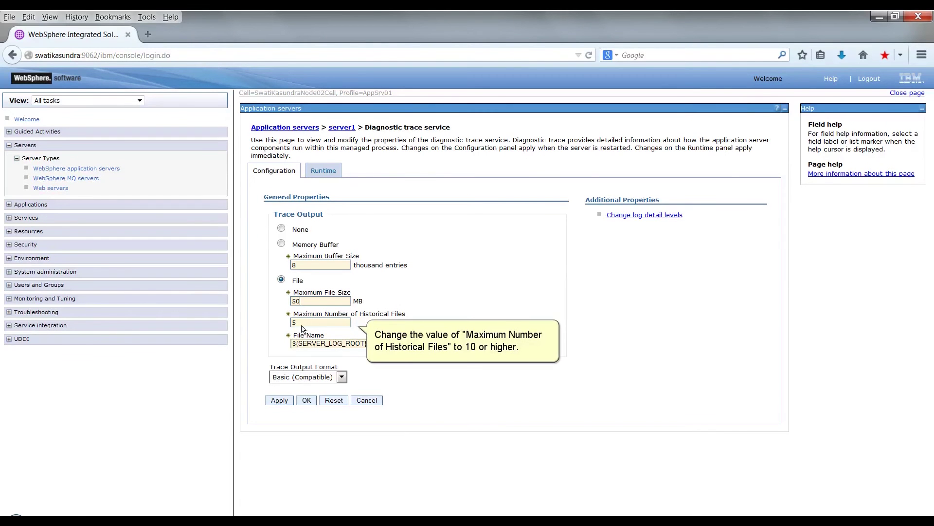
left_click_drag(298, 324, 291, 323)
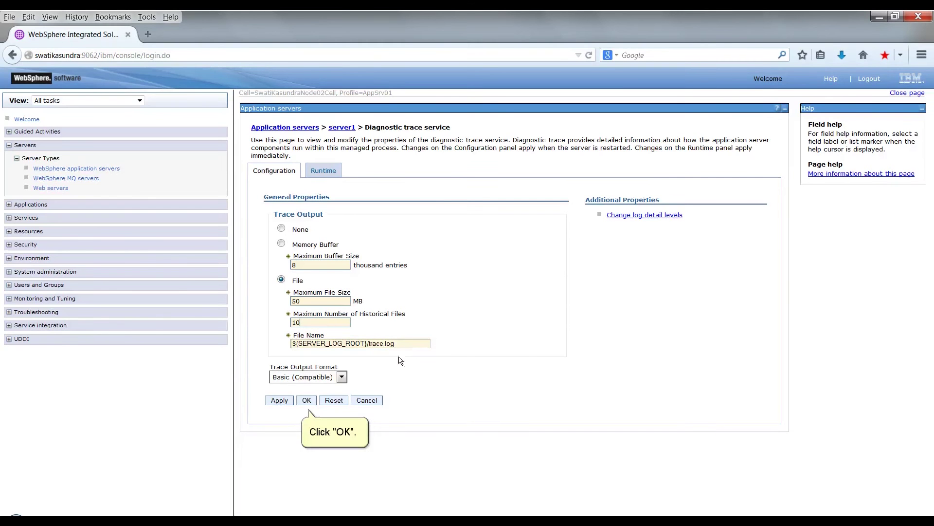
left_click(307, 400)
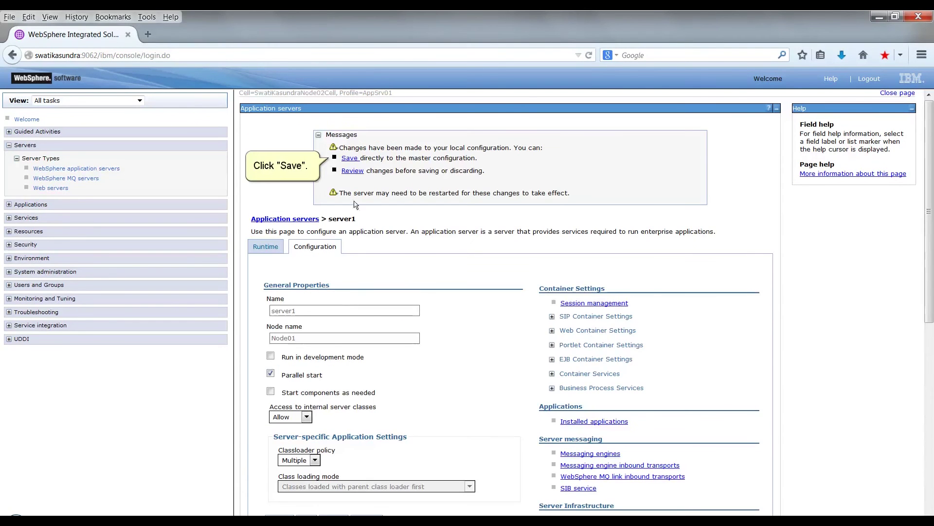
left_click(351, 159)
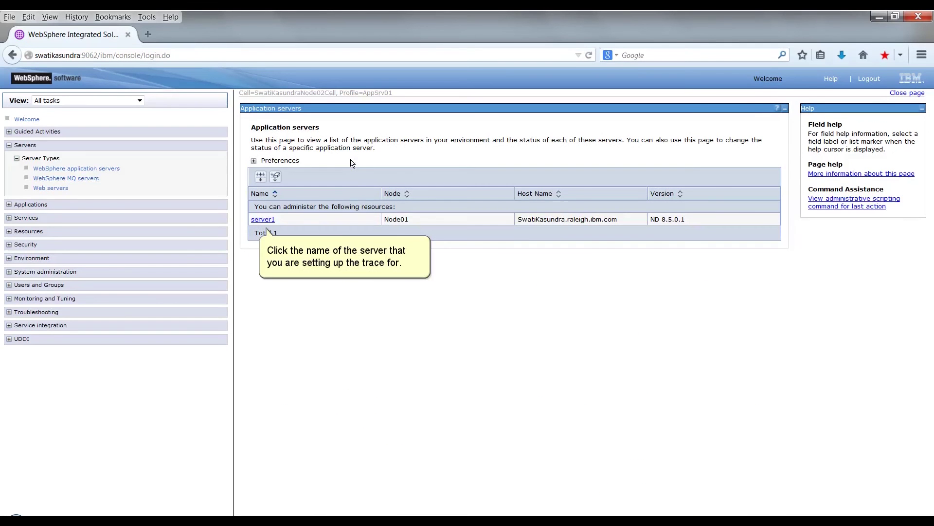
Enable ORB tracing in server1's ORB service container settings and save the change to the master configuration.
left_click(262, 220)
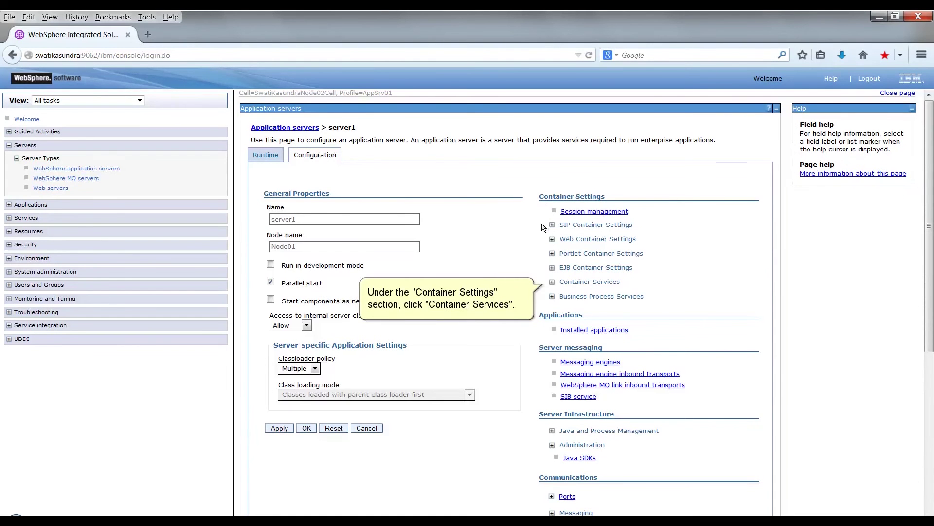
left_click(553, 282)
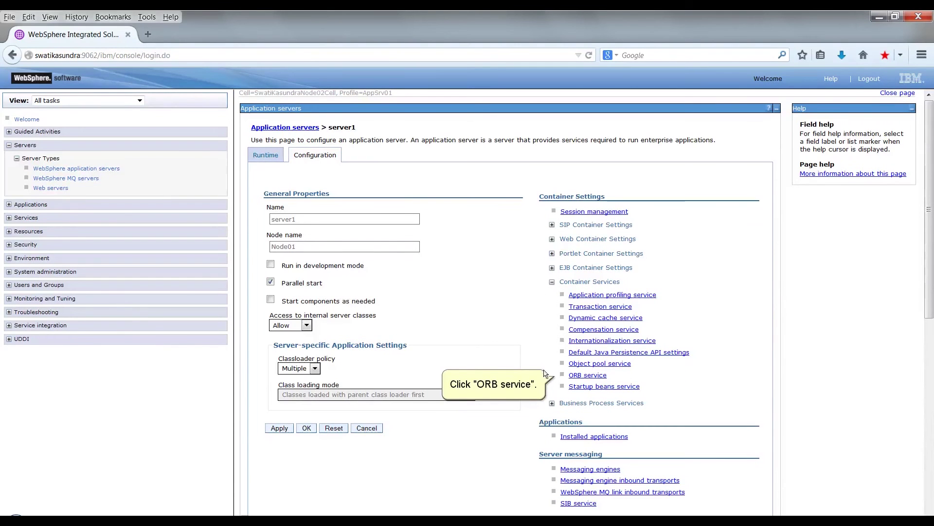
left_click(588, 375)
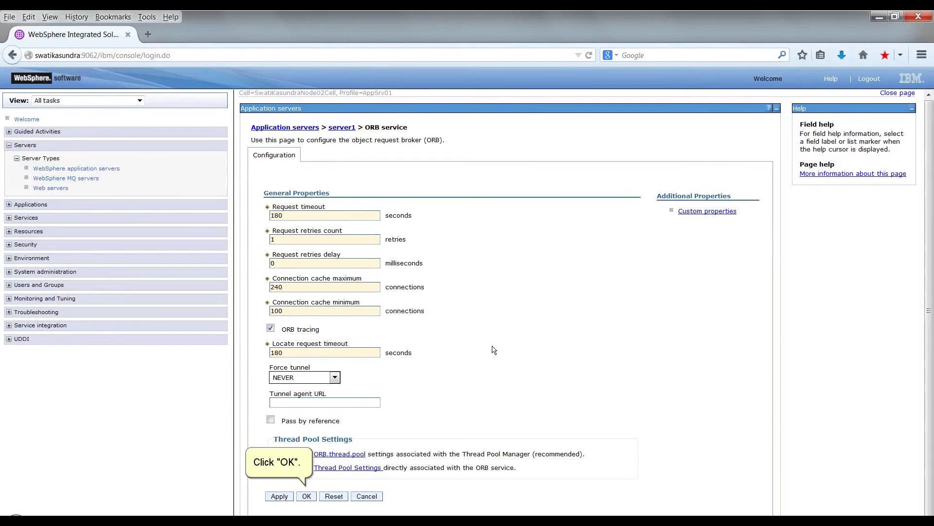
left_click(307, 496)
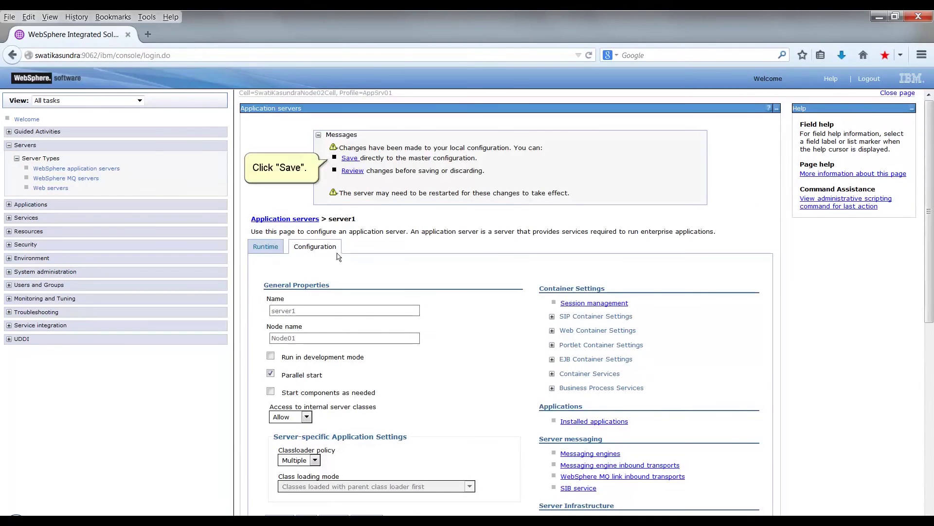
left_click(349, 159)
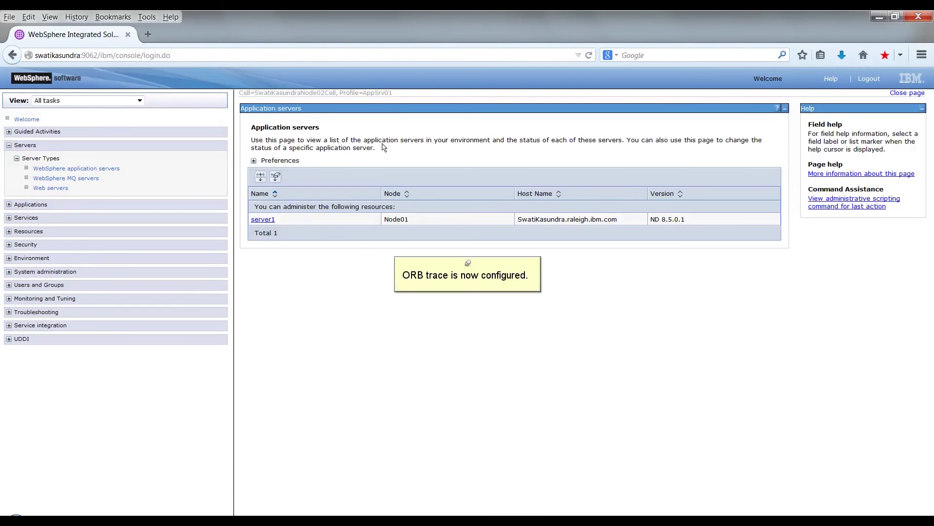
Minimize the browser and switch to the Command Prompt to stop the server by running stopServer server1.
left_click(879, 18)
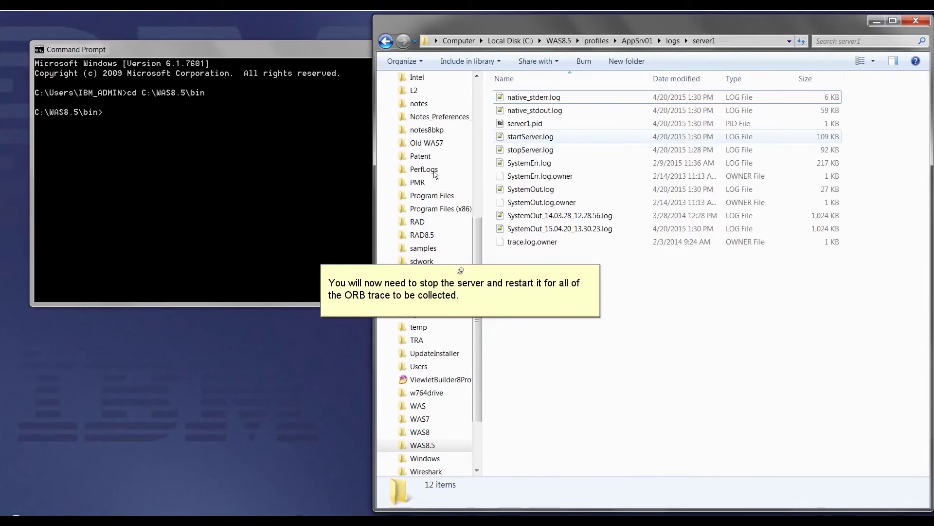
left_click(221, 228)
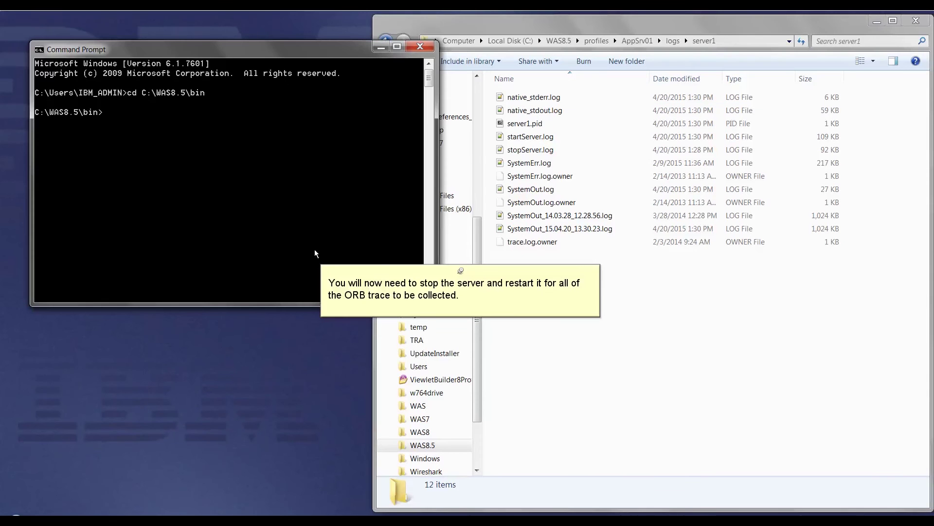
type("stopServer server1")
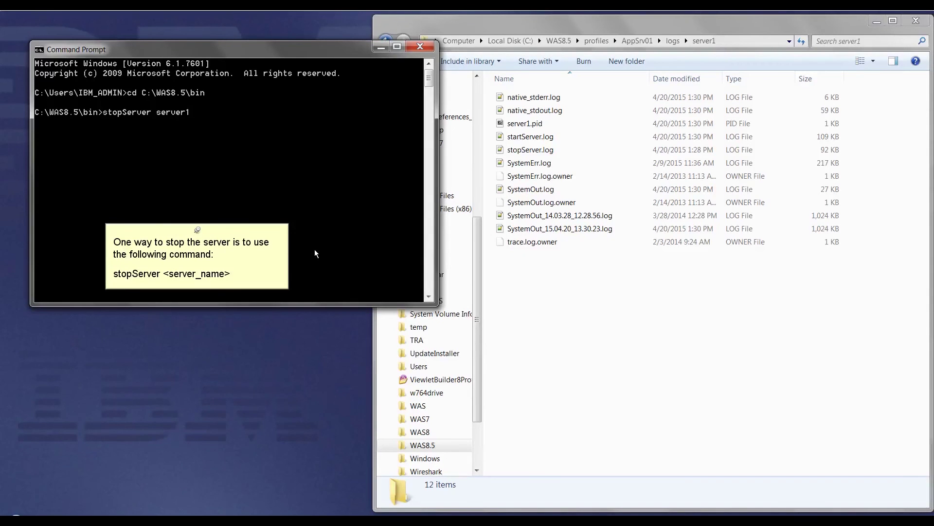
key("Return")
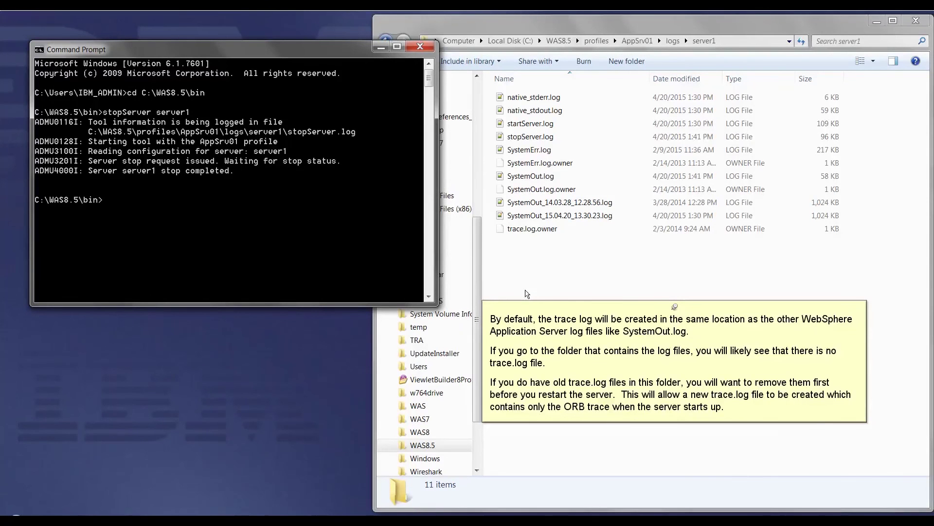
Start the server again by running startServer server1.
type("startServer serve")
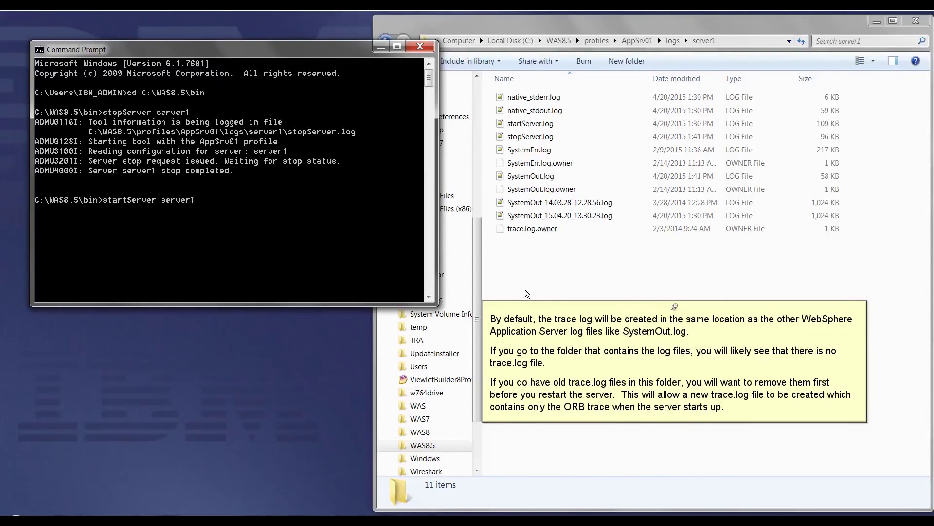
type("r1")
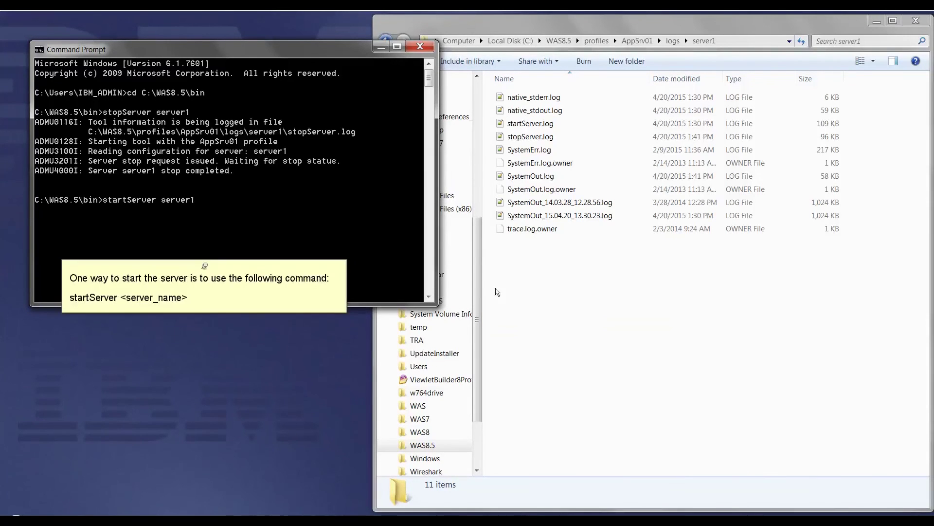
key("Return")
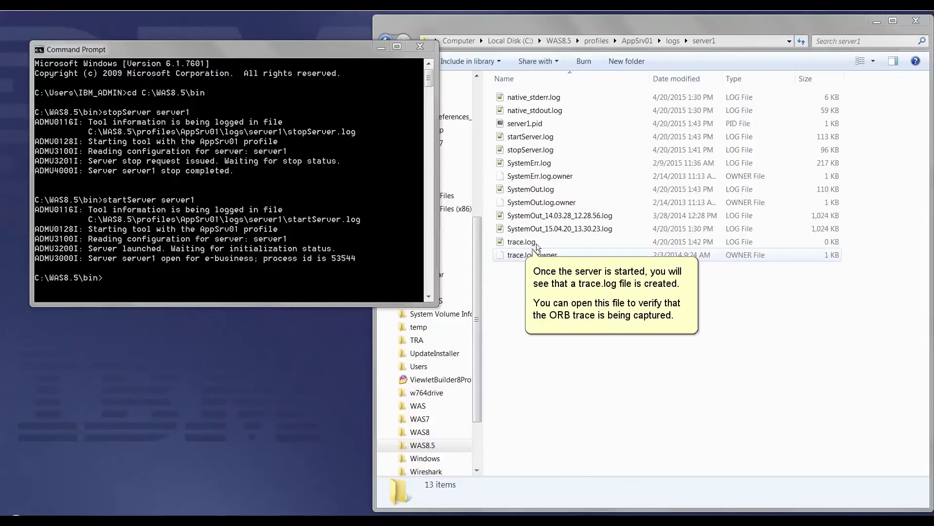
Open trace.log from the server1 logs folder in Notepad++ and check its current trace specification.
left_click(553, 245)
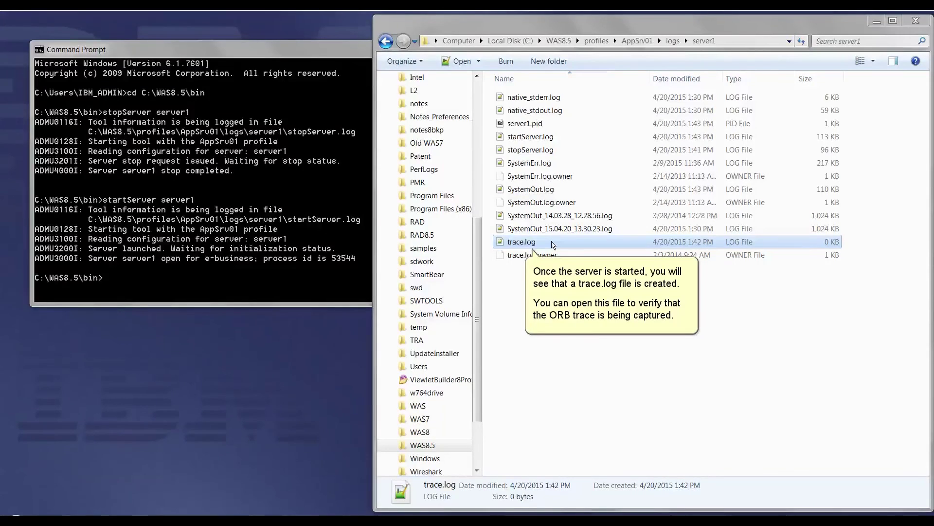
double_click(553, 245)
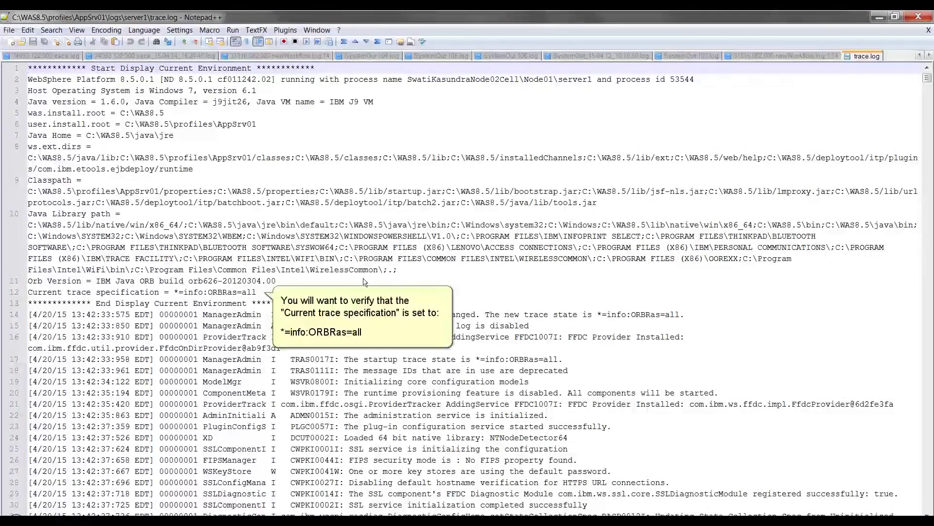
left_click_drag(174, 292, 264, 294)
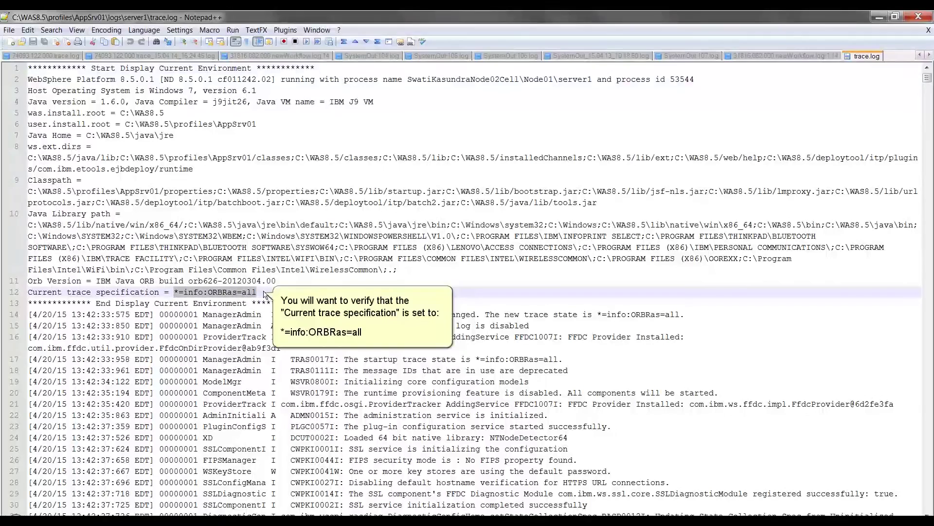
left_click(443, 437)
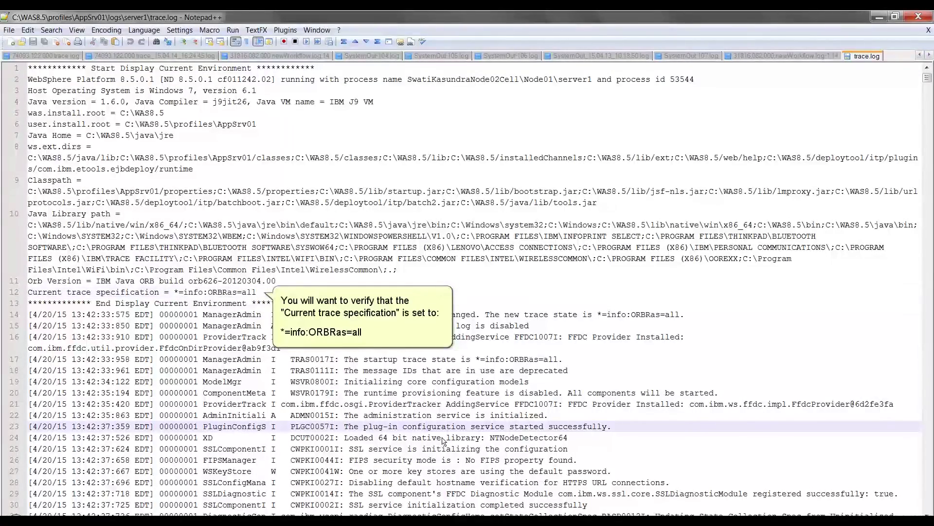